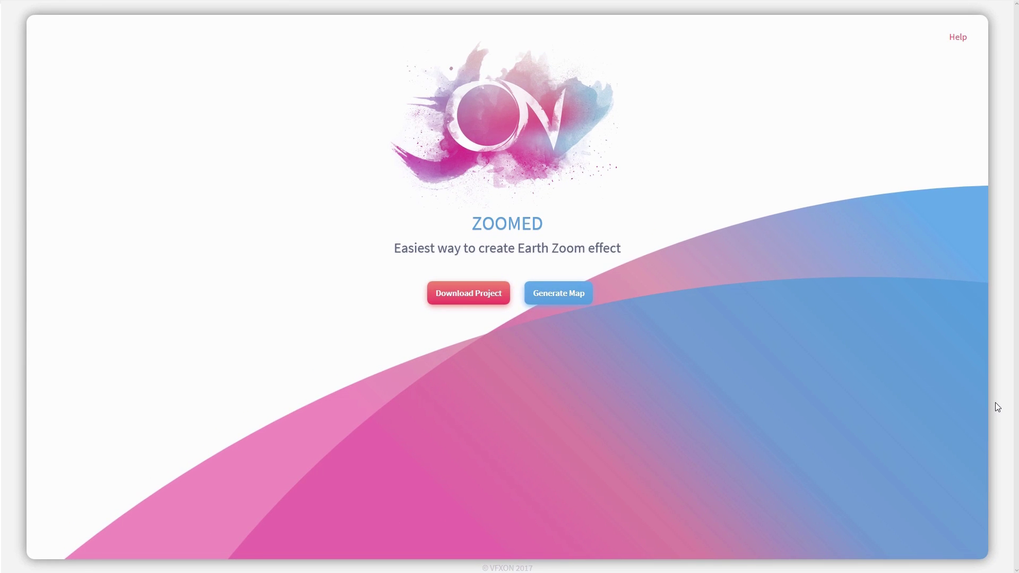
Save the Earth Zoom template project zip, then go to the ZOOMED map generator.
{"action": "left_click", "coordinate": [478, 294]}
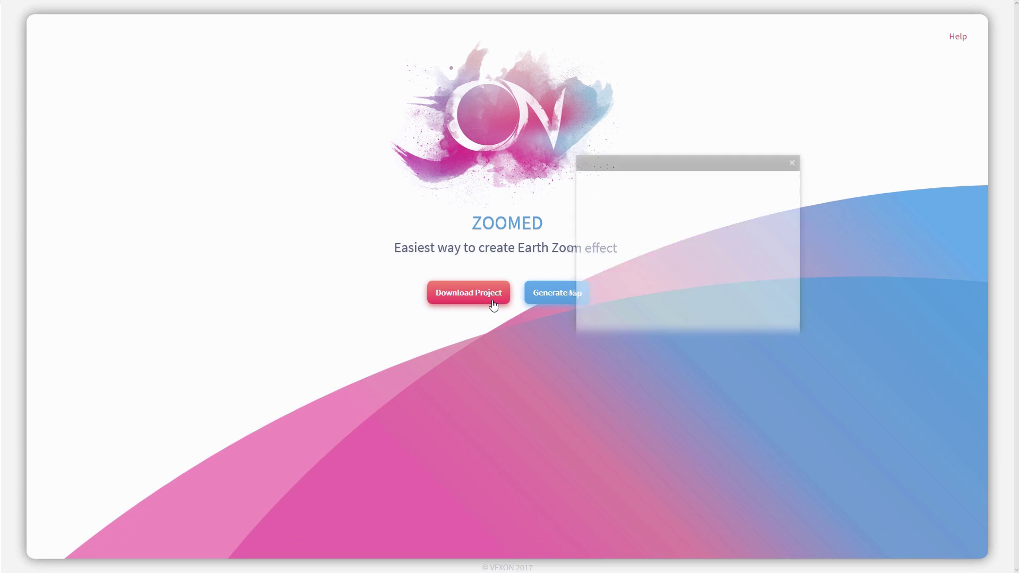
{"action": "key", "text": "Escape"}
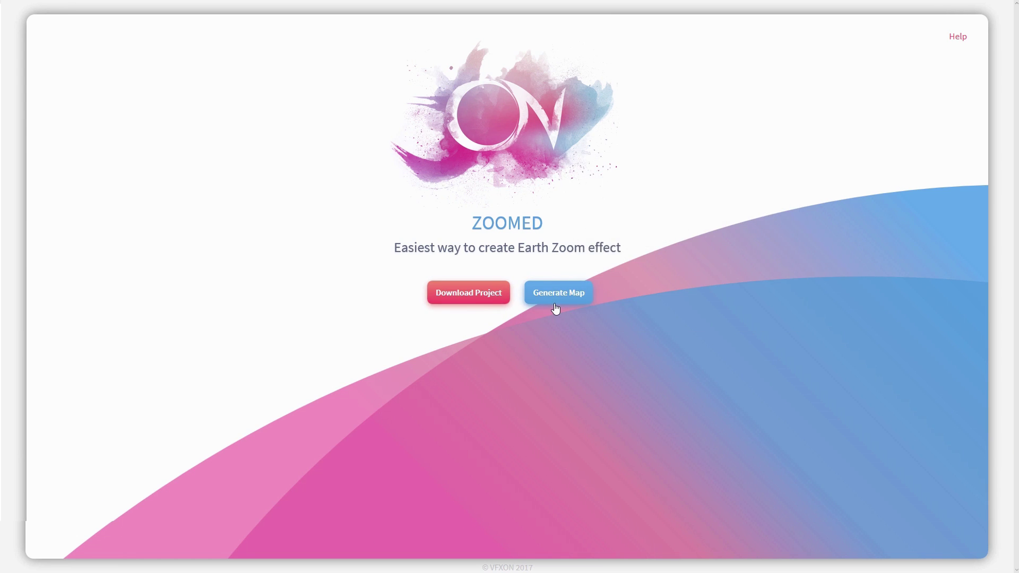
{"action": "left_click", "coordinate": [556, 295]}
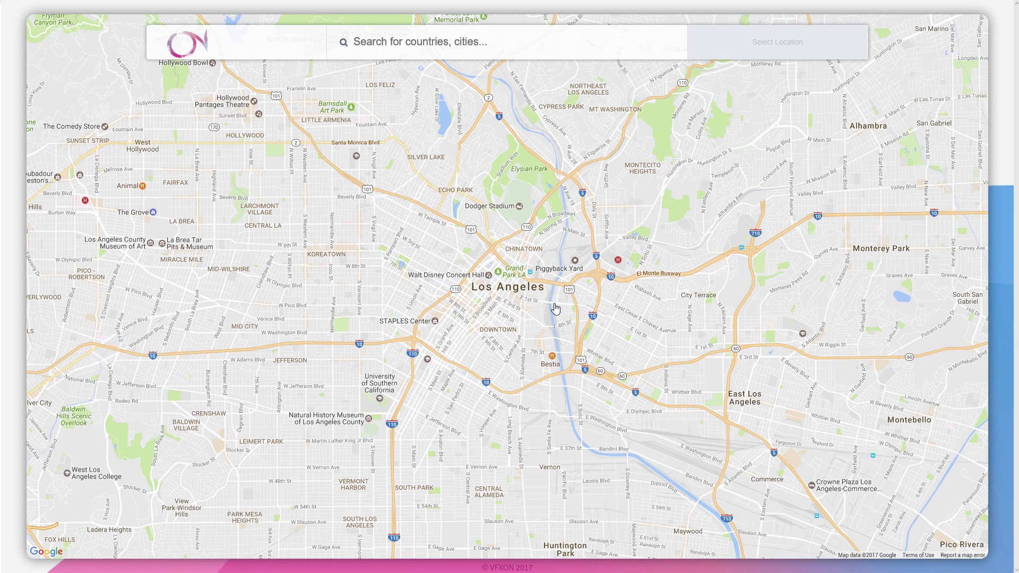
Search 'santa' and select Santa Monica, CA, United States as the map location.
{"action": "left_click", "coordinate": [469, 43]}
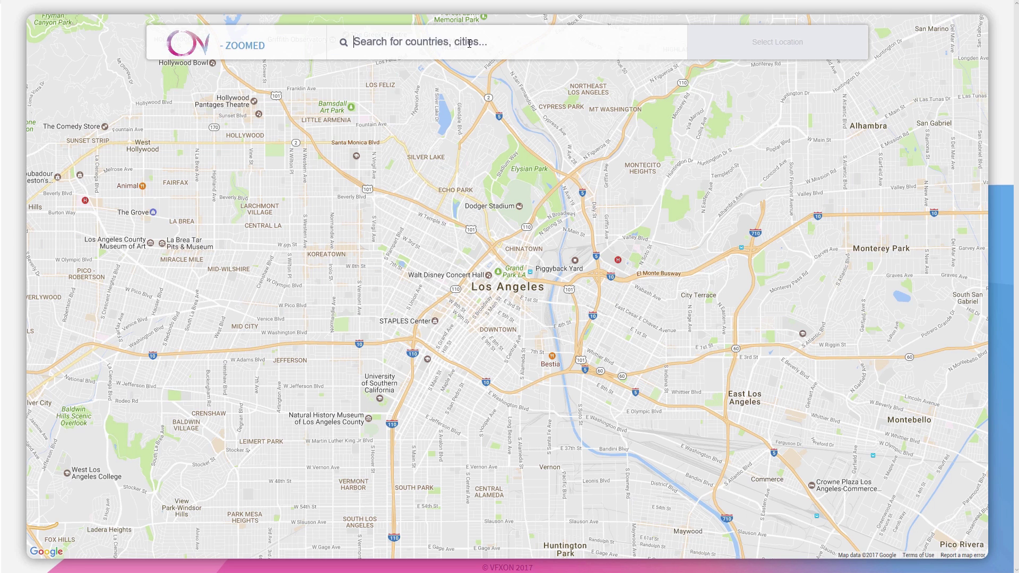
{"action": "type", "text": "santa"}
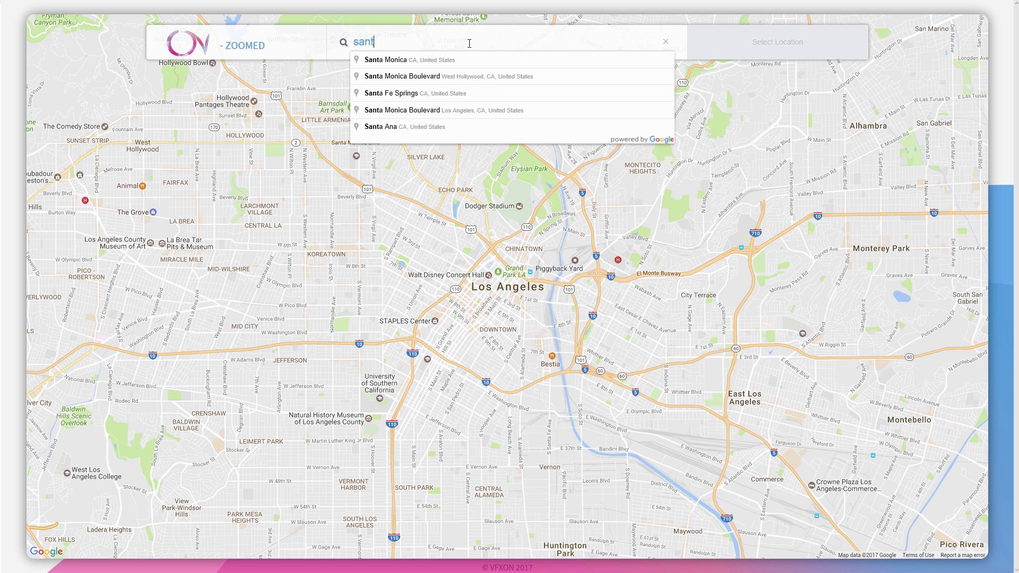
{"action": "left_click", "coordinate": [448, 62]}
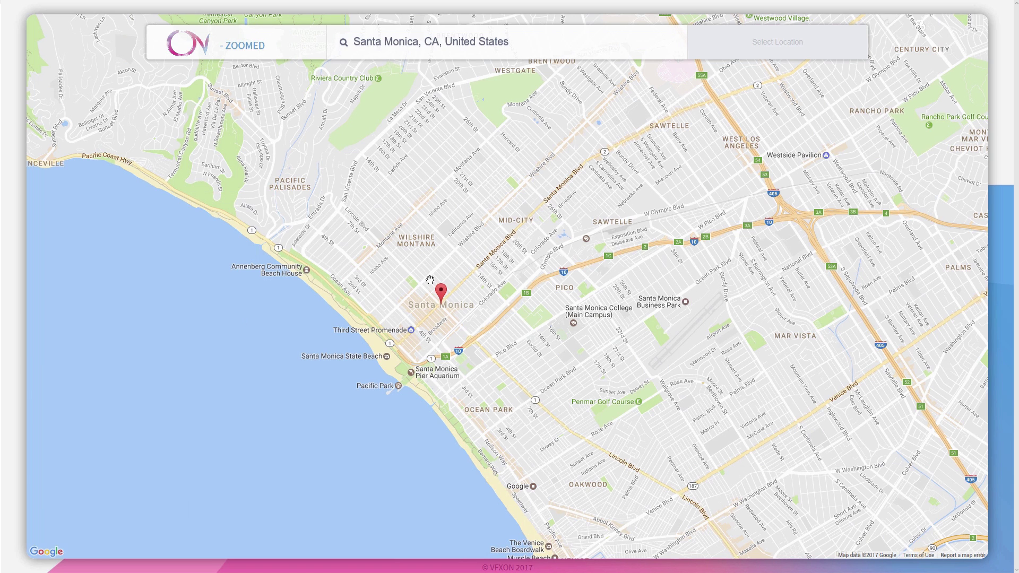
Pin the Santa Monica Pier Bait and tackle building, generate the maps, and save zipfile.zip.
{"action": "left_click_drag", "start_coordinate": [441, 294], "coordinate": [389, 381]}
{"action": "scroll", "coordinate": [389, 380], "scroll_direction": "up", "scroll_amount": 2}
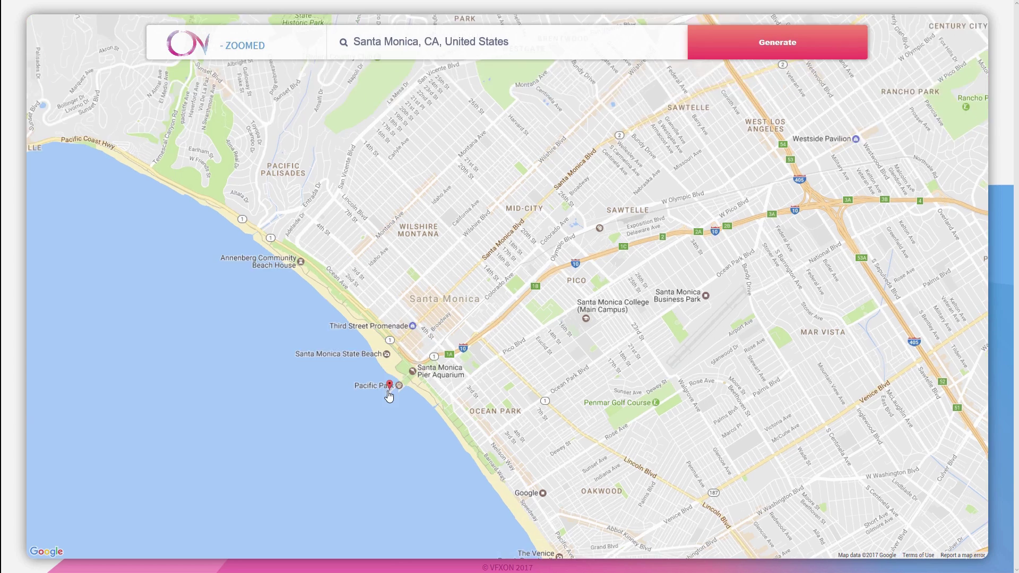
{"action": "scroll", "coordinate": [390, 380], "scroll_direction": "up", "scroll_amount": 2}
{"action": "scroll", "coordinate": [389, 381], "scroll_direction": "up", "scroll_amount": 2}
{"action": "scroll", "coordinate": [398, 422], "scroll_direction": "up", "scroll_amount": 2}
{"action": "scroll", "coordinate": [403, 432], "scroll_direction": "up", "scroll_amount": 2}
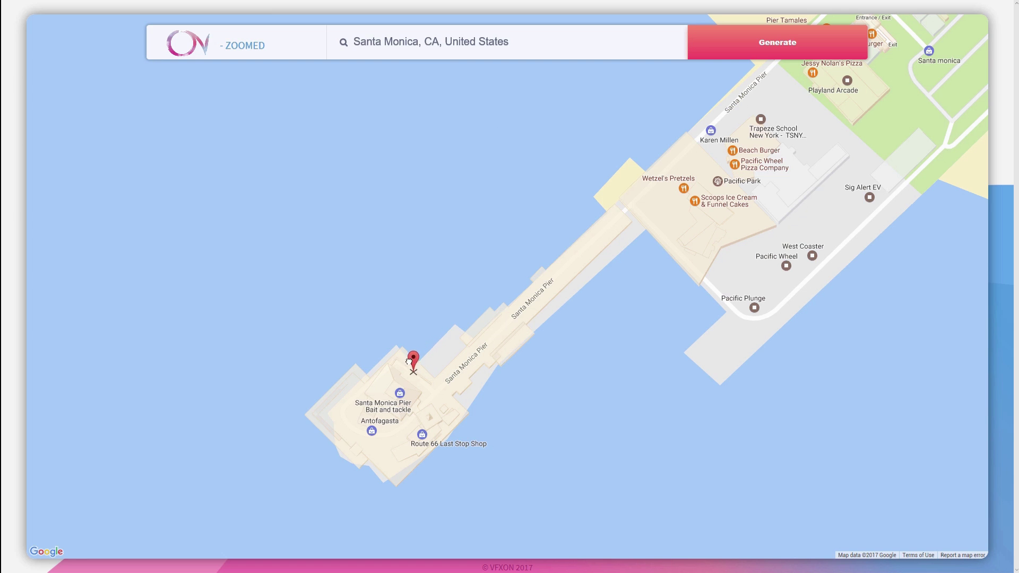
{"action": "left_click_drag", "start_coordinate": [438, 341], "coordinate": [395, 381]}
{"action": "left_click", "coordinate": [730, 57]}
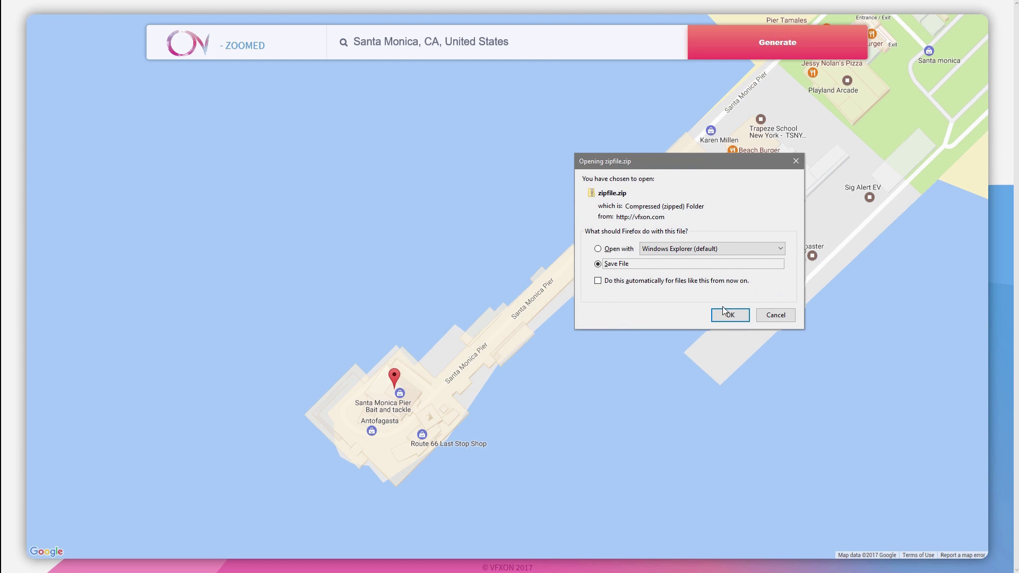
{"action": "left_click", "coordinate": [730, 314]}
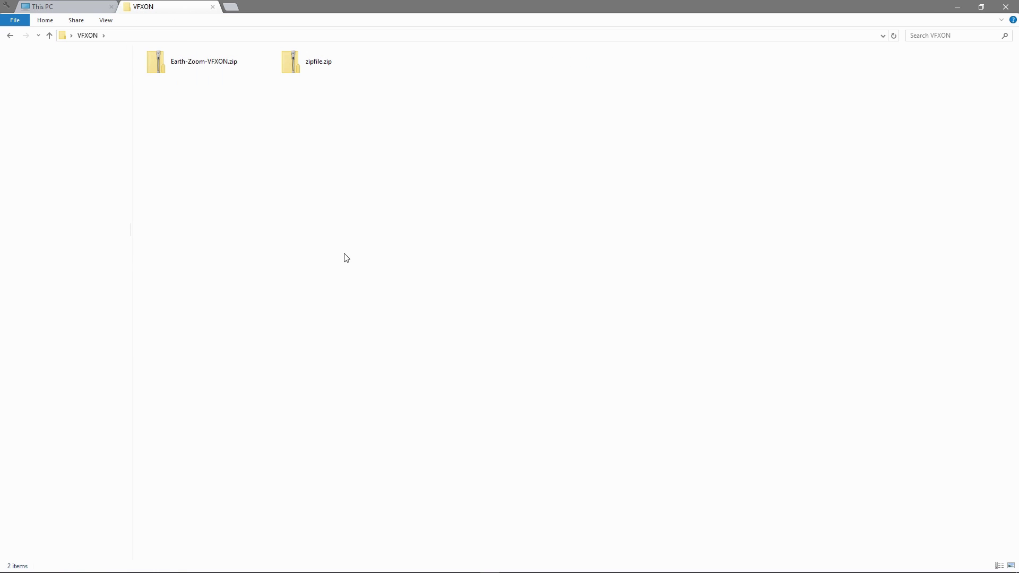
Extract Earth-Zoom-VFXON.zip and zipfile.zip with 7-Zip, then browse into the generated images folder.
{"action": "right_click", "coordinate": [201, 70]}
{"action": "mouse_move", "coordinate": [227, 129]}
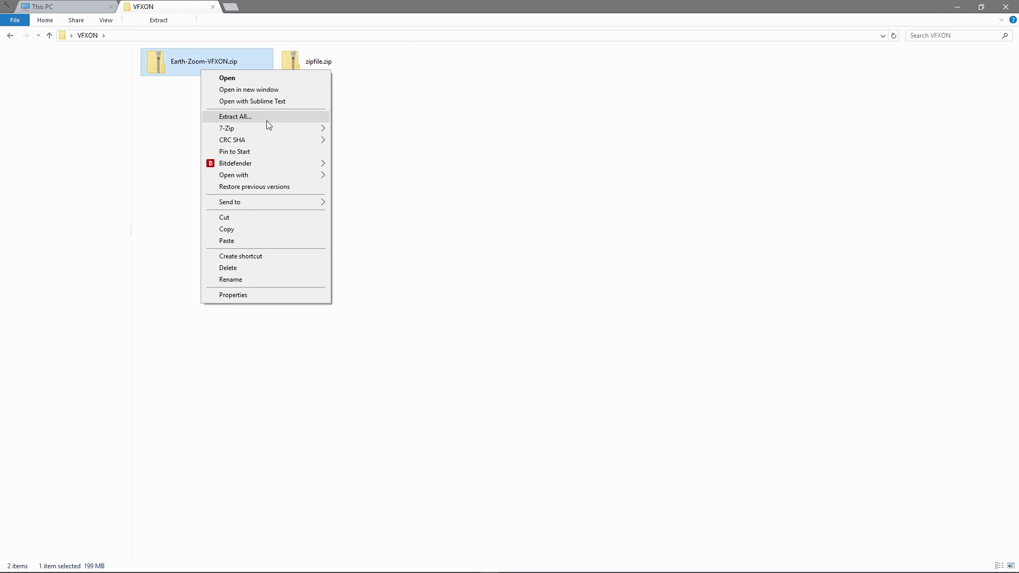
{"action": "left_click", "coordinate": [392, 176]}
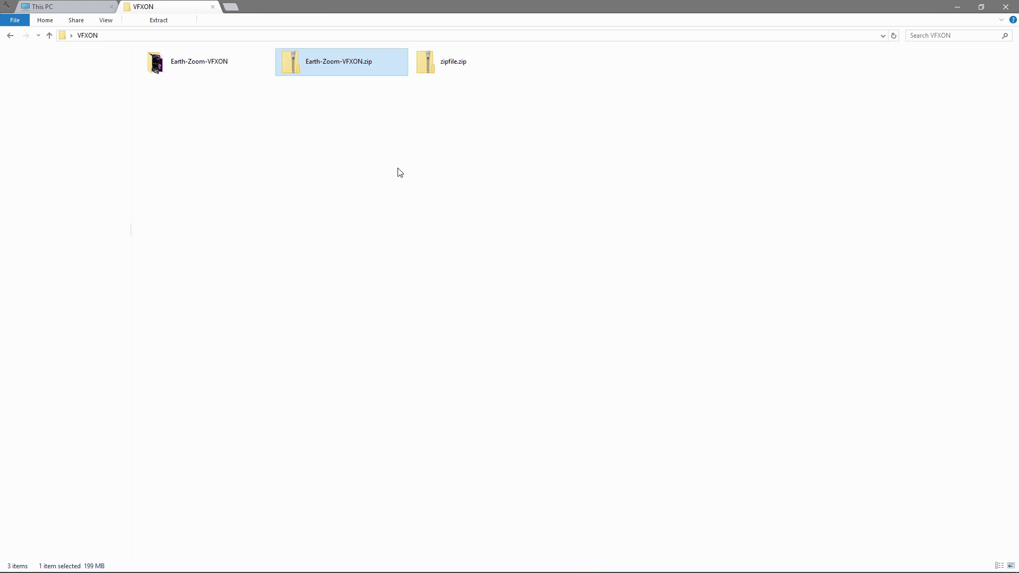
{"action": "left_click", "coordinate": [398, 173]}
{"action": "right_click", "coordinate": [458, 59]}
{"action": "left_click", "coordinate": [605, 170]}
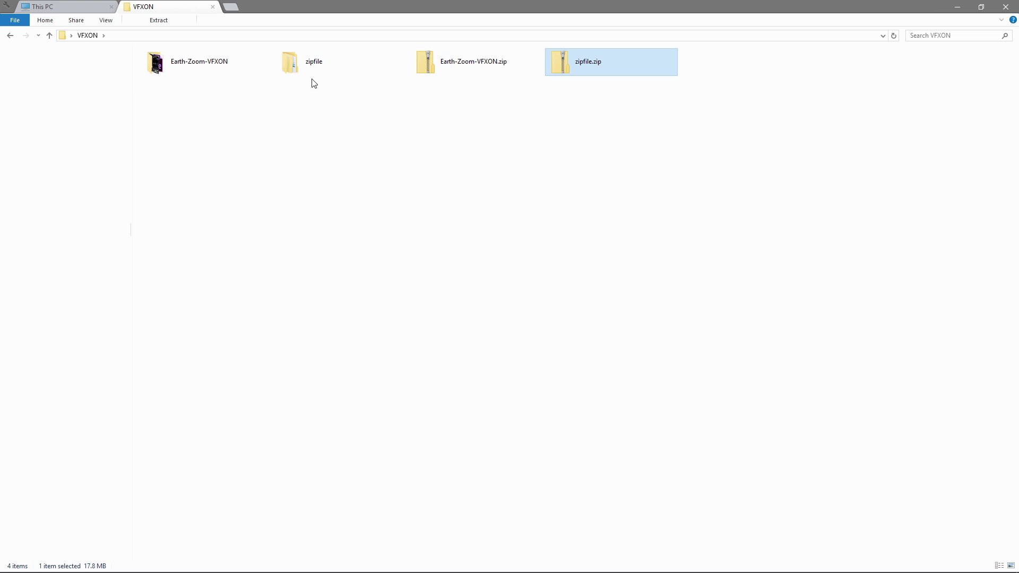
{"action": "double_click", "coordinate": [314, 62]}
{"action": "double_click", "coordinate": [209, 70]}
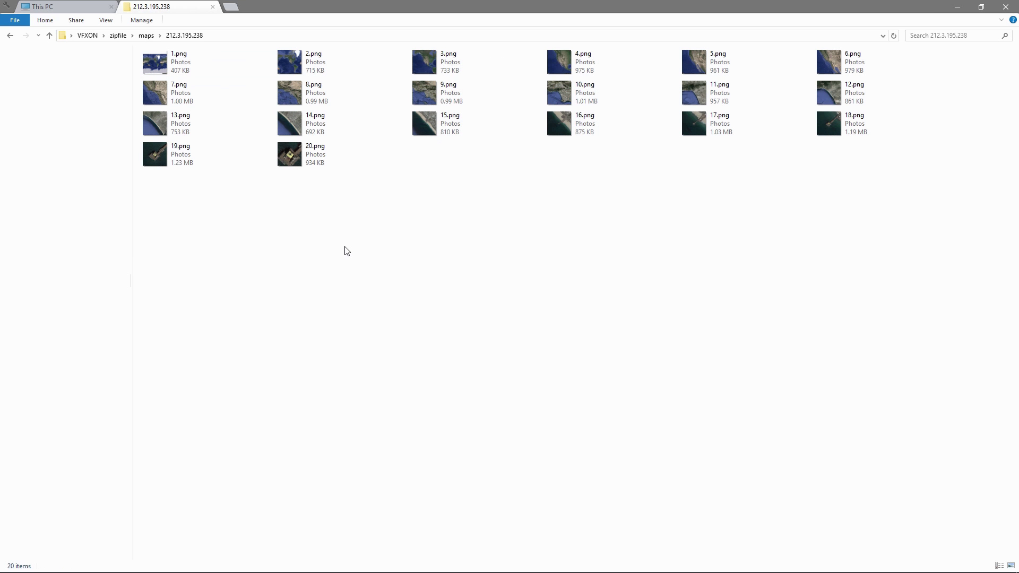
Copy all 20 map images into the Earth-Zoom-VFXON template's maps folder.
{"action": "key", "text": "ctrl+a"}
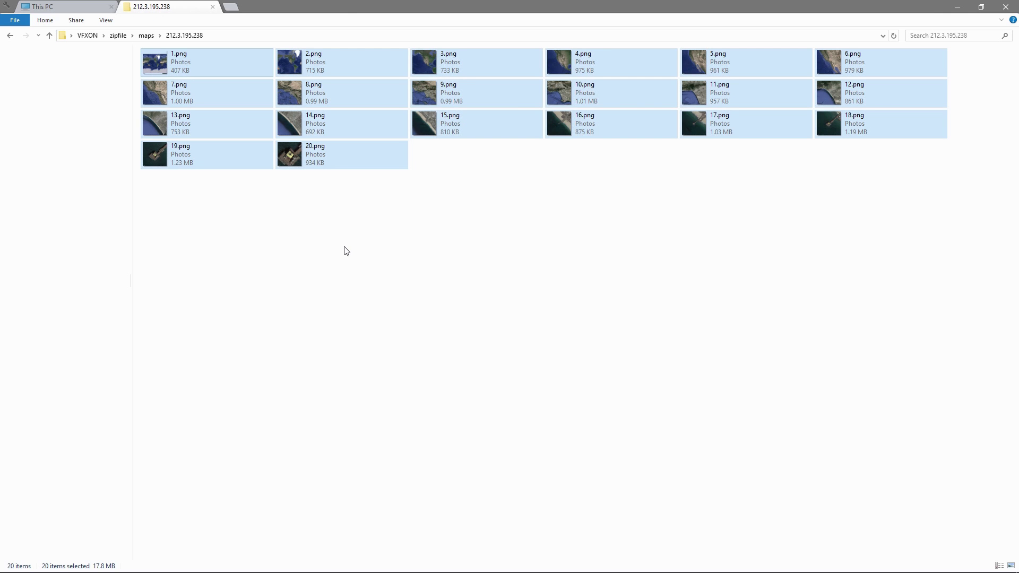
{"action": "left_click", "coordinate": [89, 35]}
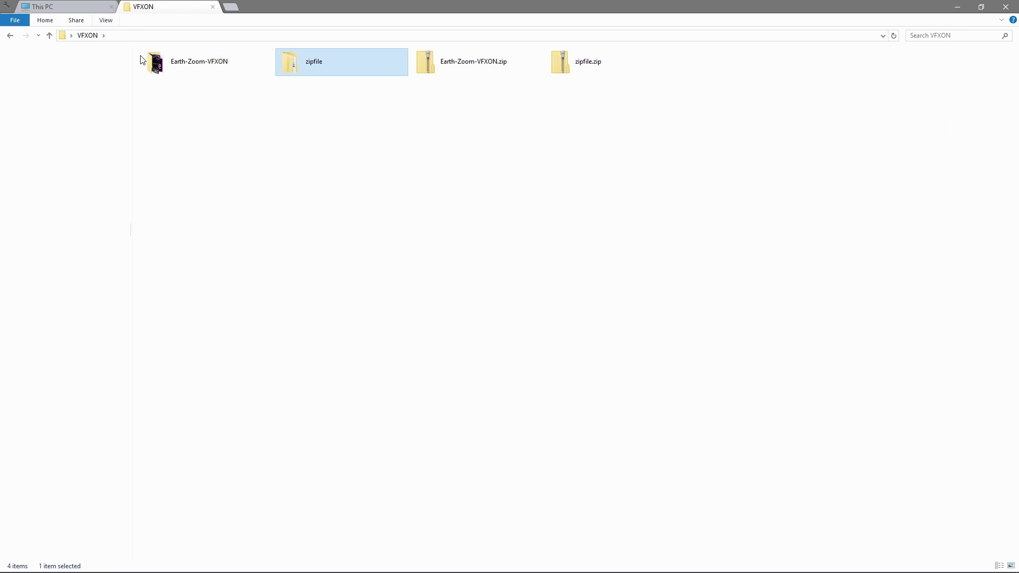
{"action": "left_click", "coordinate": [178, 68]}
{"action": "double_click", "coordinate": [177, 68]}
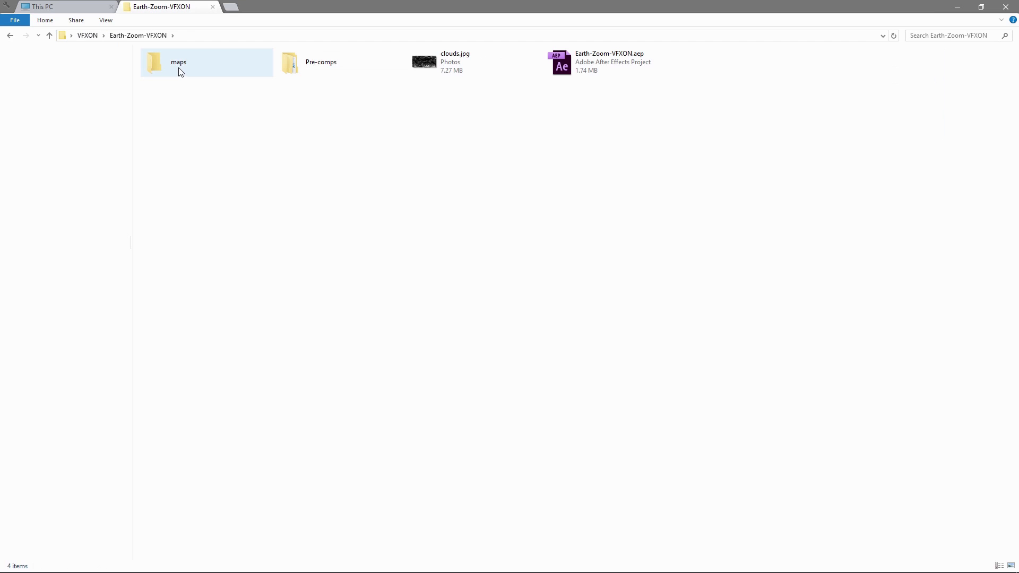
{"action": "double_click", "coordinate": [179, 70]}
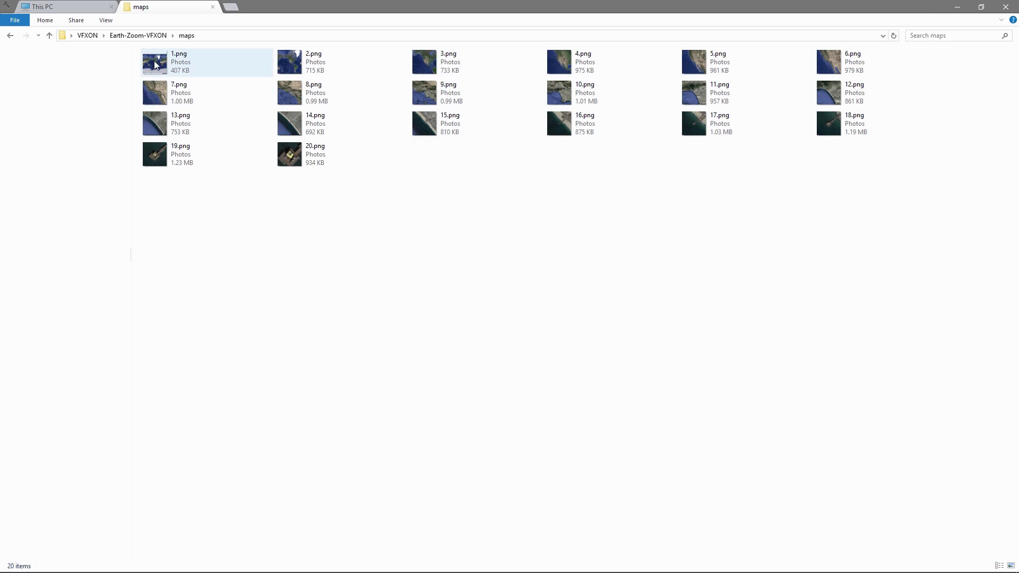
Load Earth-Zoom-VFXON.aep in After Effects and scrub through the zoom toward the pier.
{"action": "left_click", "coordinate": [138, 35]}
{"action": "double_click", "coordinate": [586, 75]}
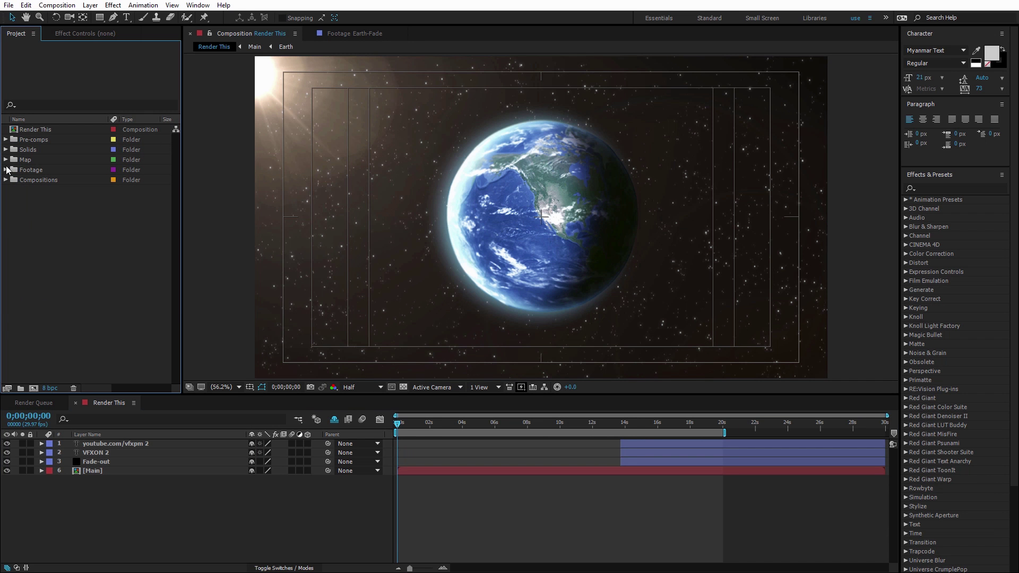
{"action": "left_click_drag", "start_coordinate": [455, 422], "coordinate": [552, 423]}
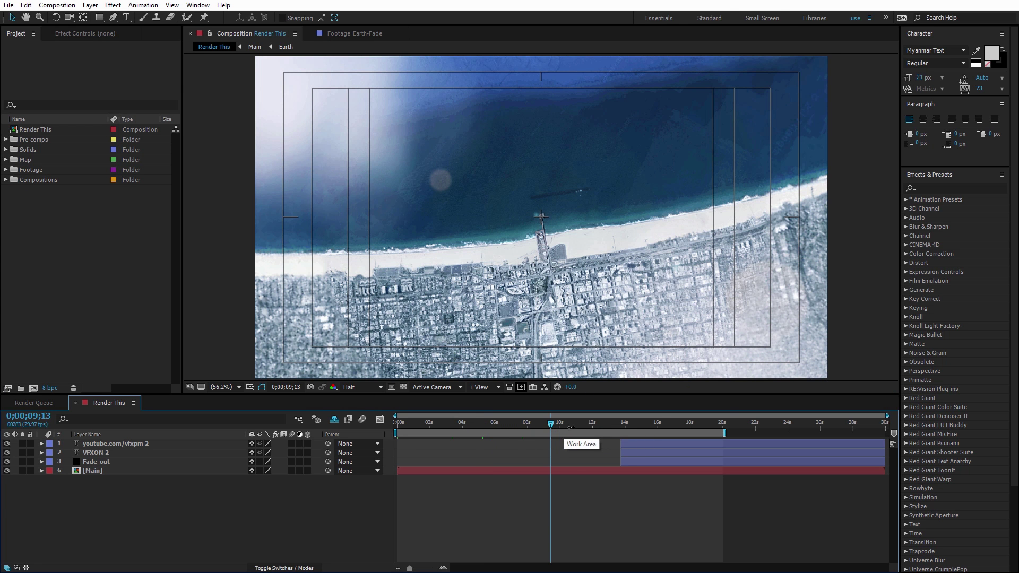
{"action": "left_click_drag", "start_coordinate": [552, 424], "coordinate": [602, 424]}
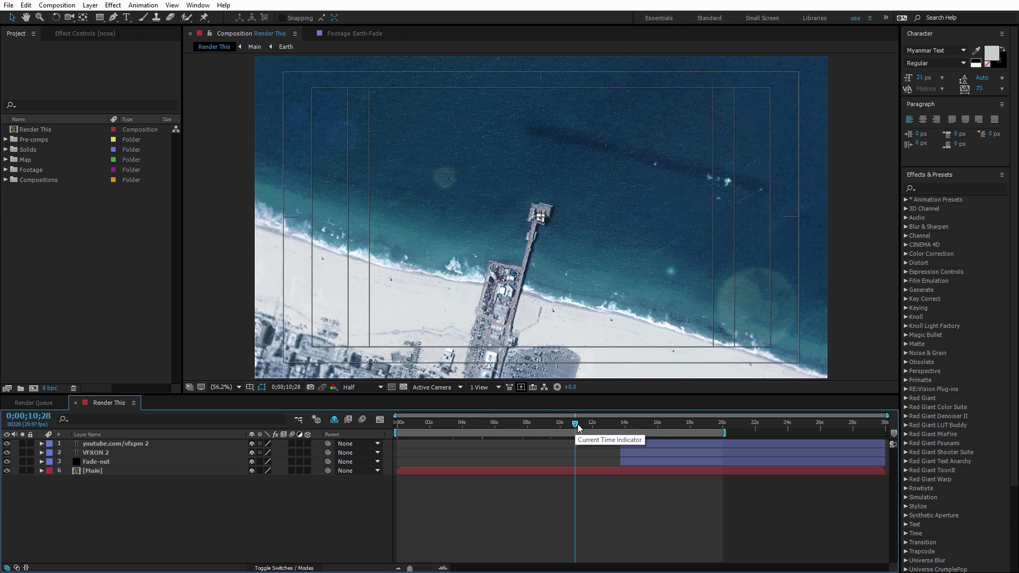
{"action": "left_click", "coordinate": [628, 424]}
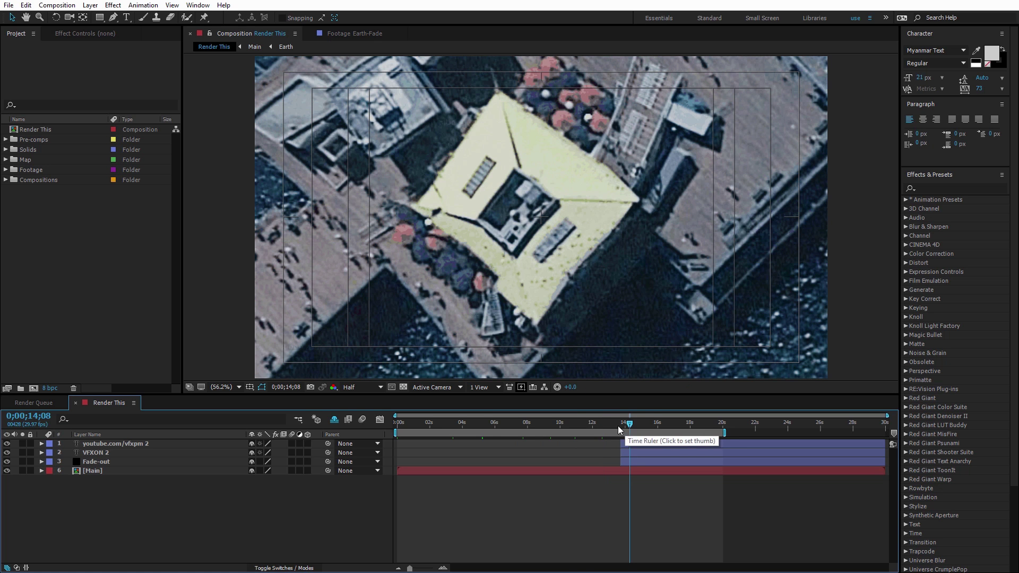
{"action": "left_click", "coordinate": [646, 424]}
{"action": "left_click", "coordinate": [573, 424]}
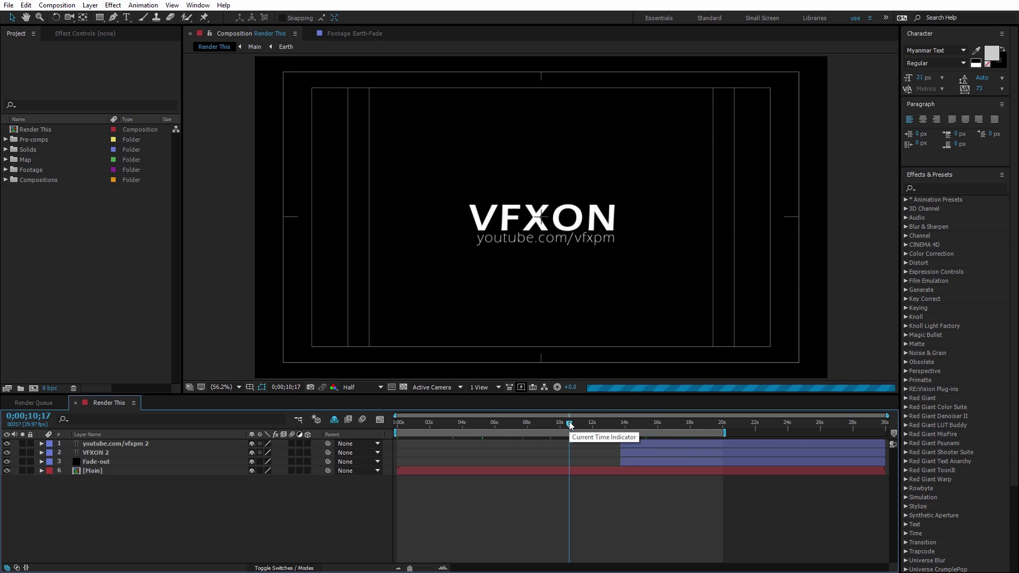
{"action": "left_click", "coordinate": [529, 424]}
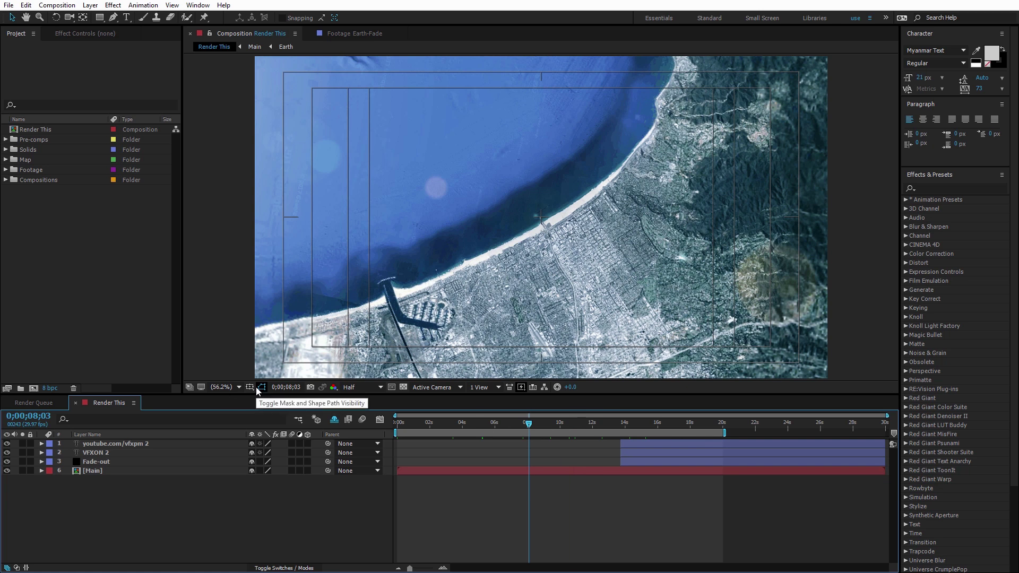
Hide the safe-zone guides and preview the full zoom, ending on the first frame.
{"action": "left_click", "coordinate": [262, 387]}
{"action": "left_click", "coordinate": [287, 398]}
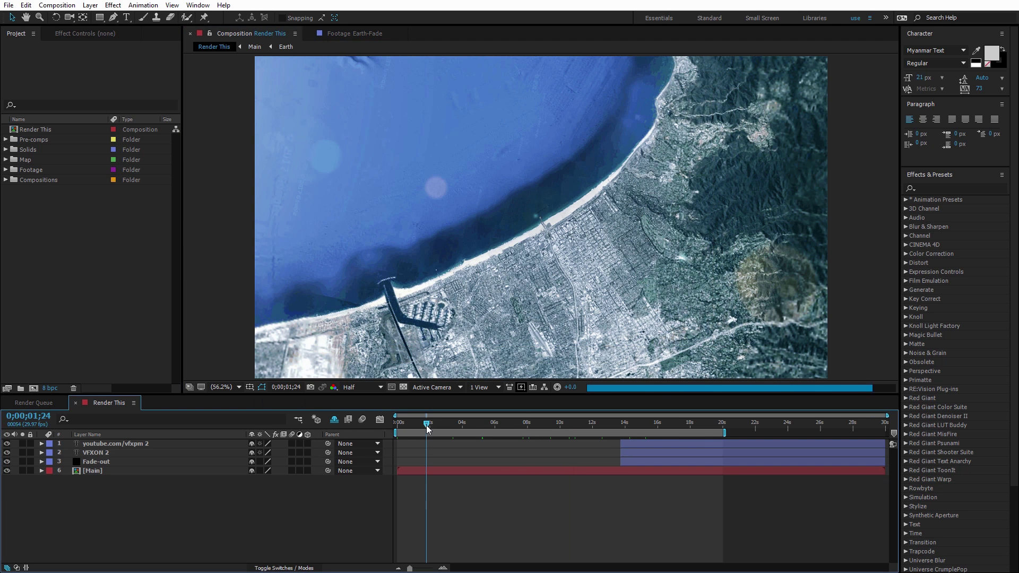
{"action": "left_click", "coordinate": [413, 424]}
{"action": "left_click_drag", "start_coordinate": [410, 425], "coordinate": [646, 424]}
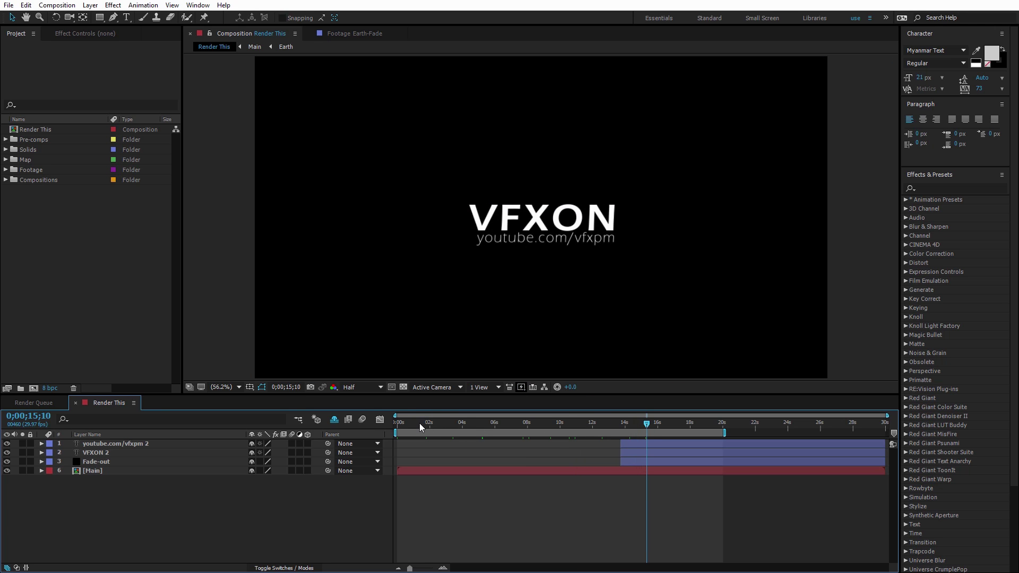
{"action": "left_click_drag", "start_coordinate": [420, 424], "coordinate": [395, 424]}
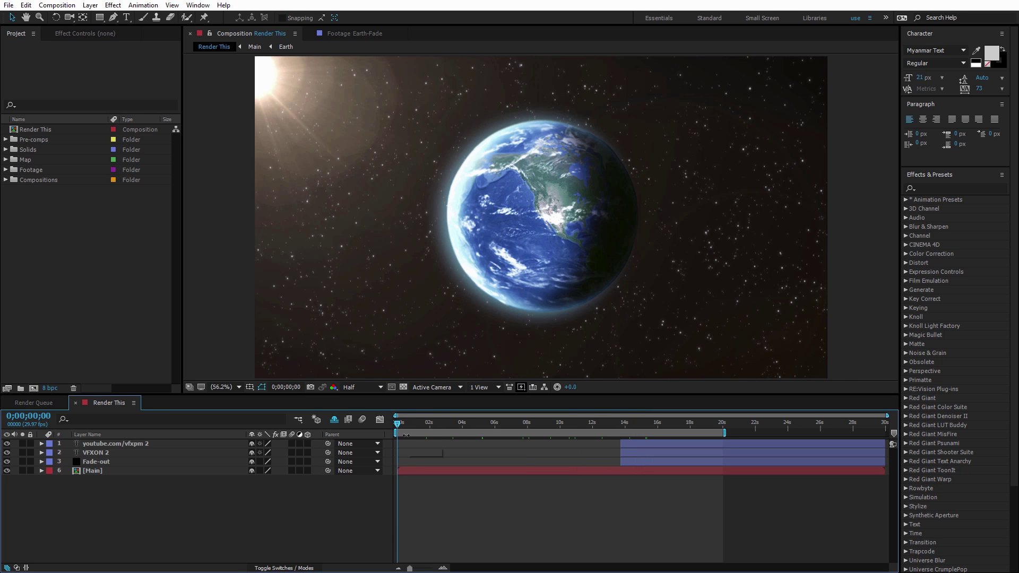